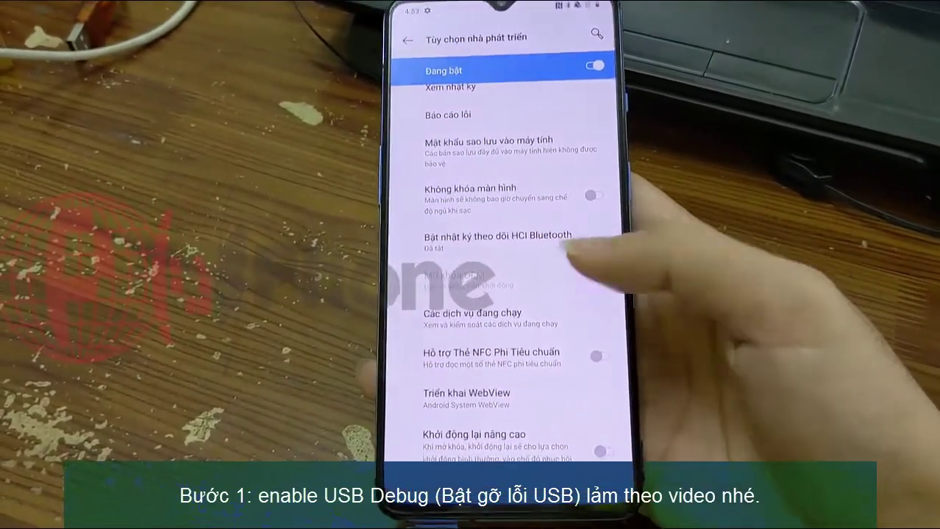
Step: Enable USB debugging (Gỡ lỗi USB) in the phone's developer options and allow it
scroll(515, 279, down, 5)
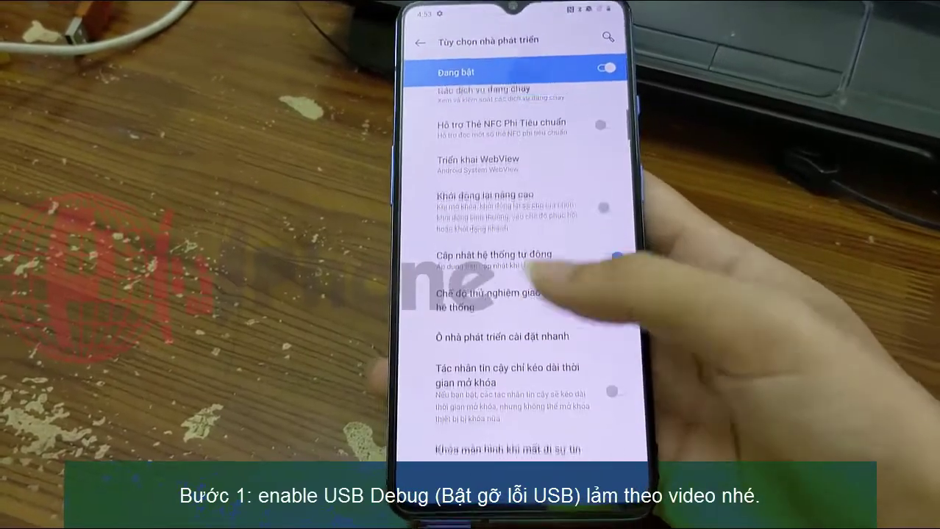
scroll(530, 294, down, 5)
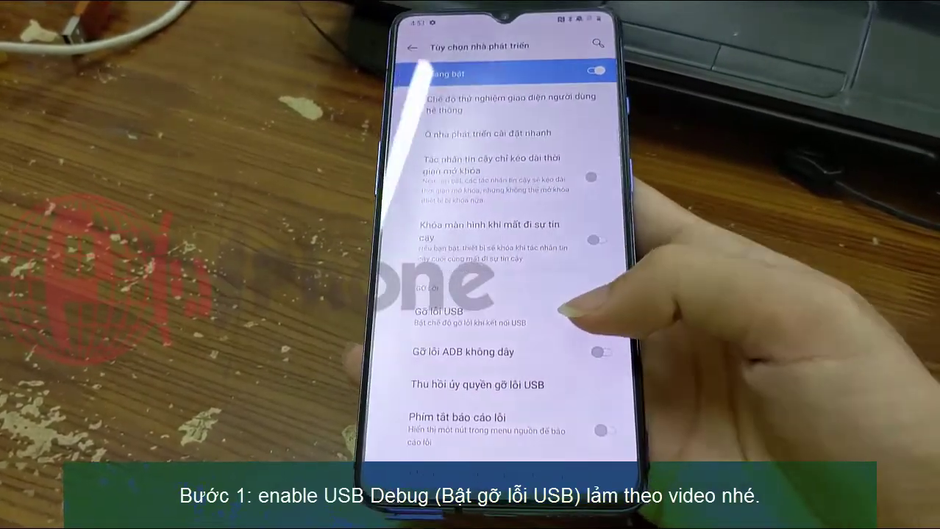
click(606, 321)
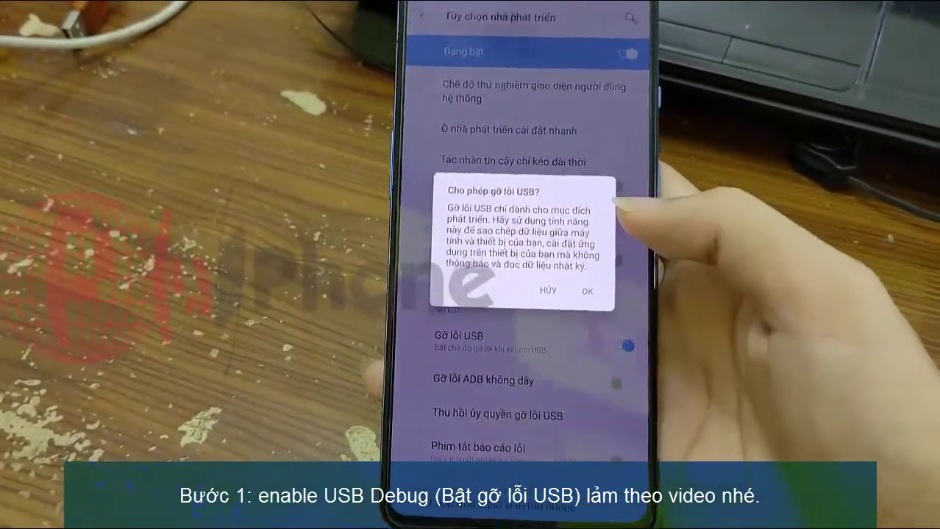
click(583, 301)
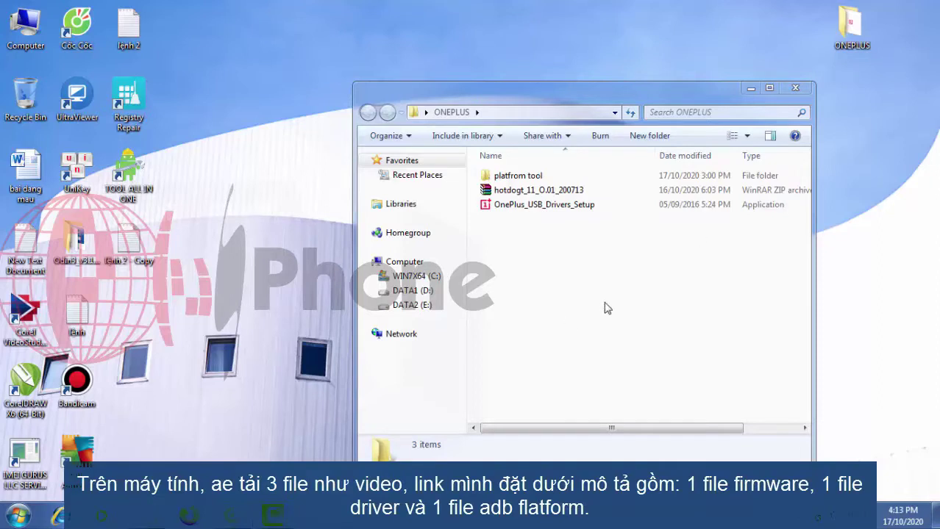
Step: Run OnePlus_USB_Drivers_Setup as administrator, install the drivers with English as the language, and dismiss the compatibility assistant
drag(606, 309, 492, 176)
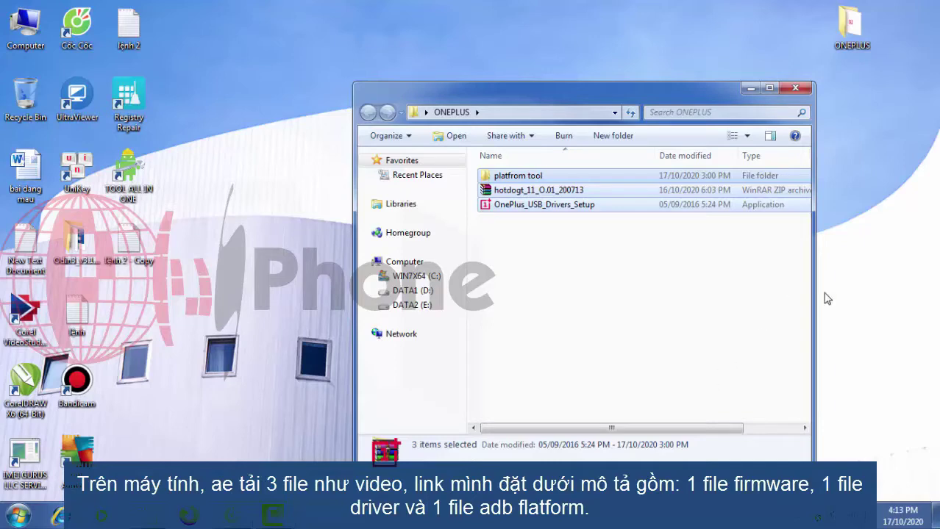
click(544, 212)
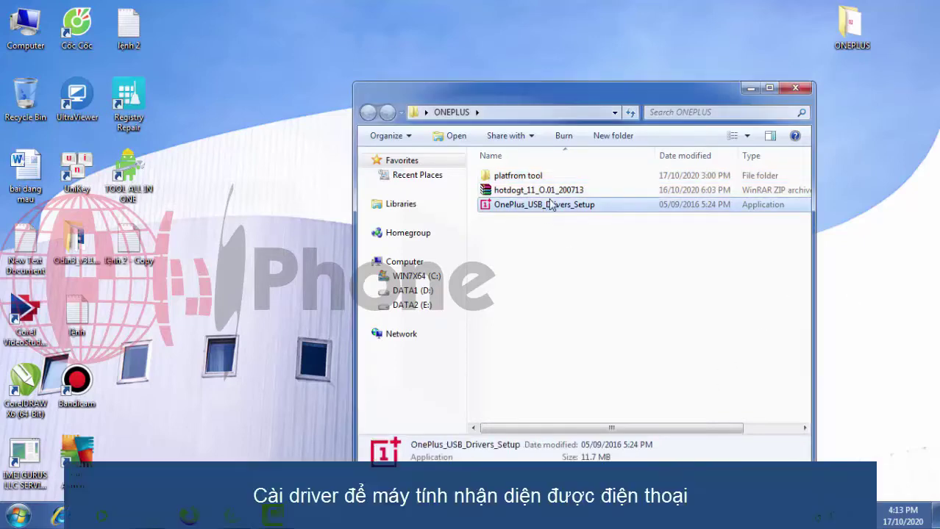
right_click(539, 211)
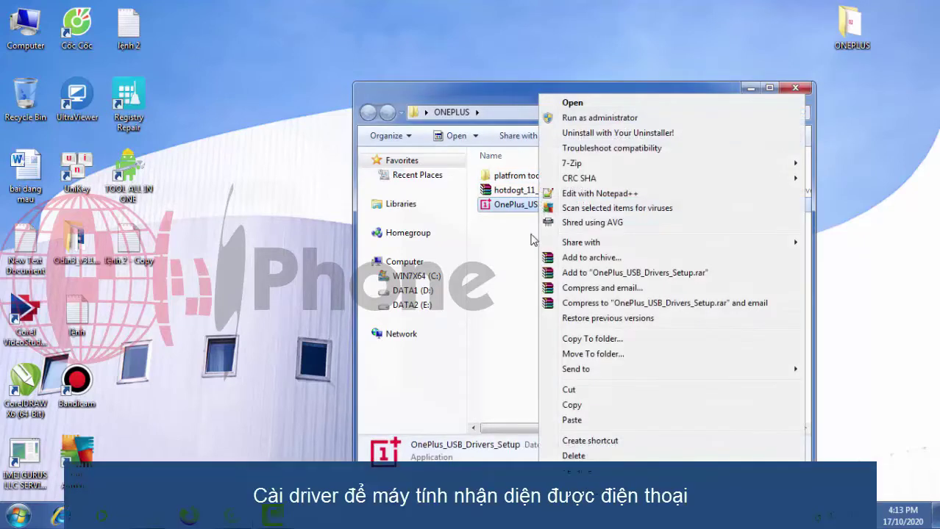
click(599, 118)
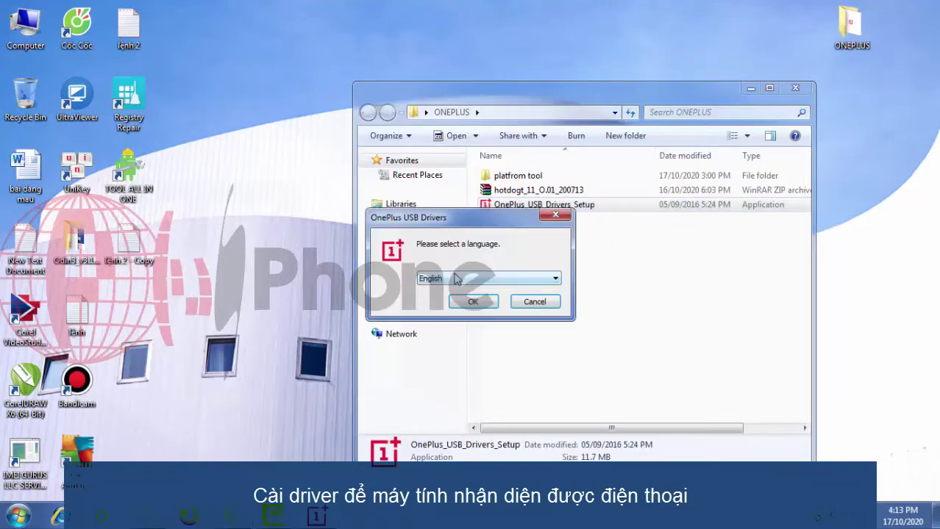
click(476, 302)
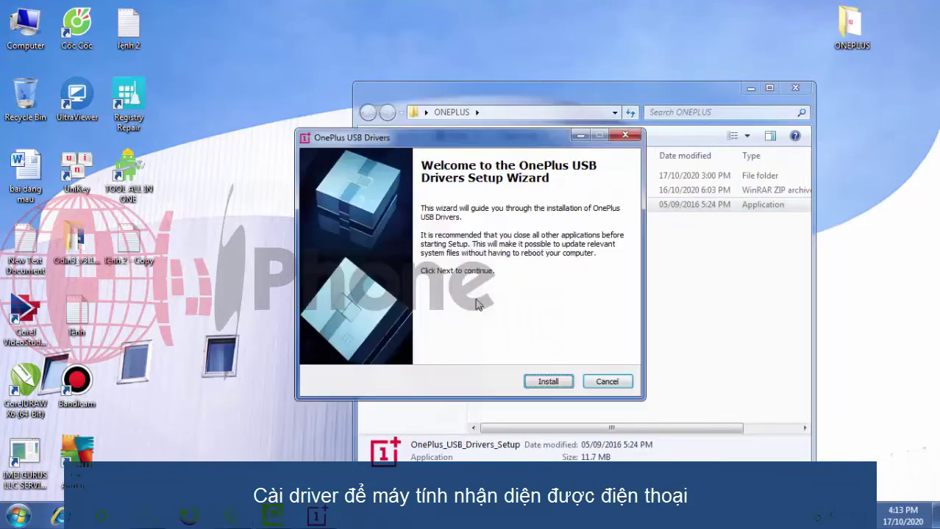
click(548, 382)
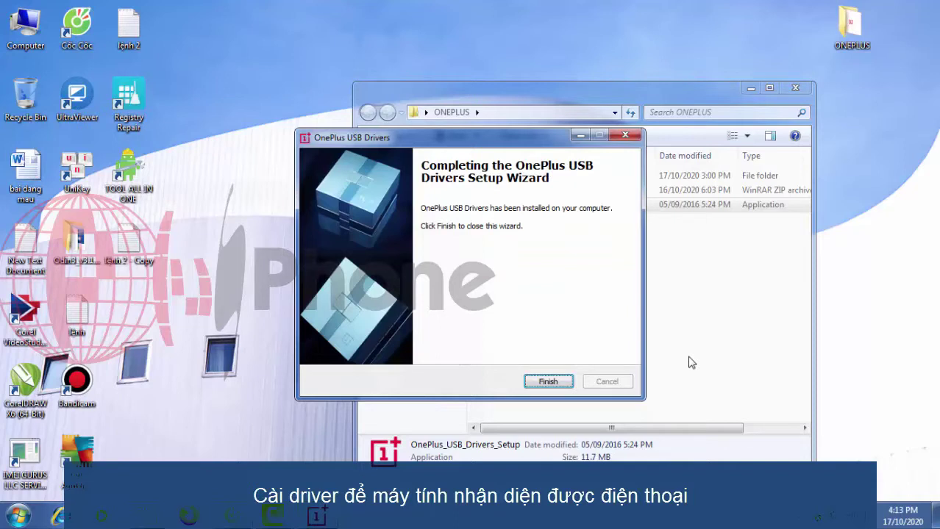
click(549, 383)
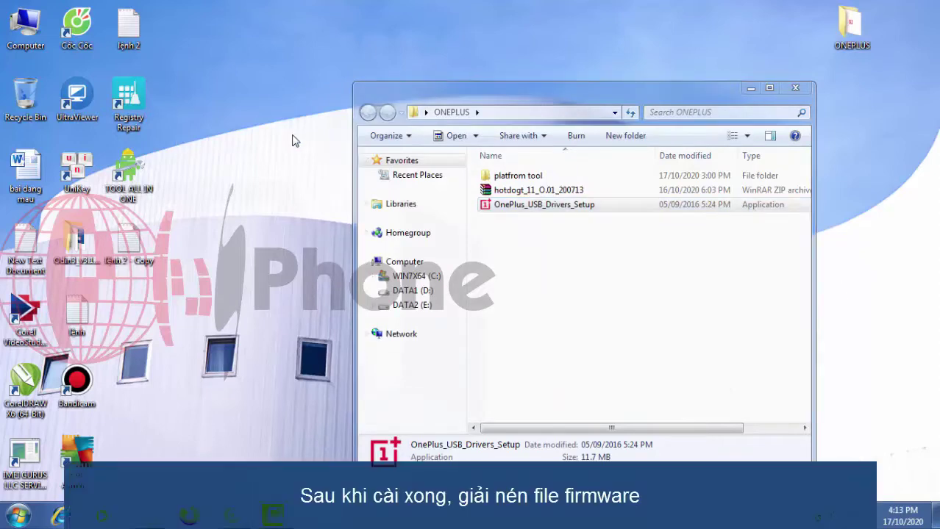
right_click(291, 136)
click(325, 179)
right_click(262, 139)
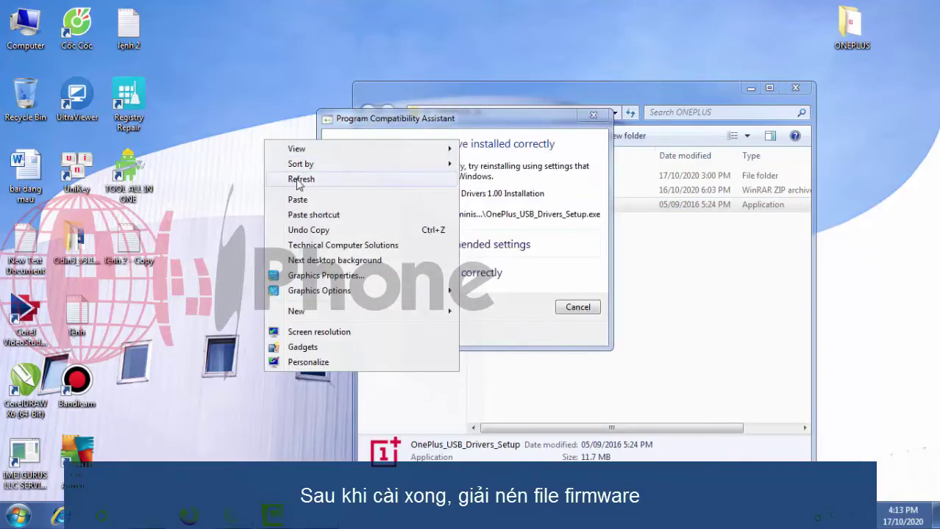
click(294, 180)
click(575, 307)
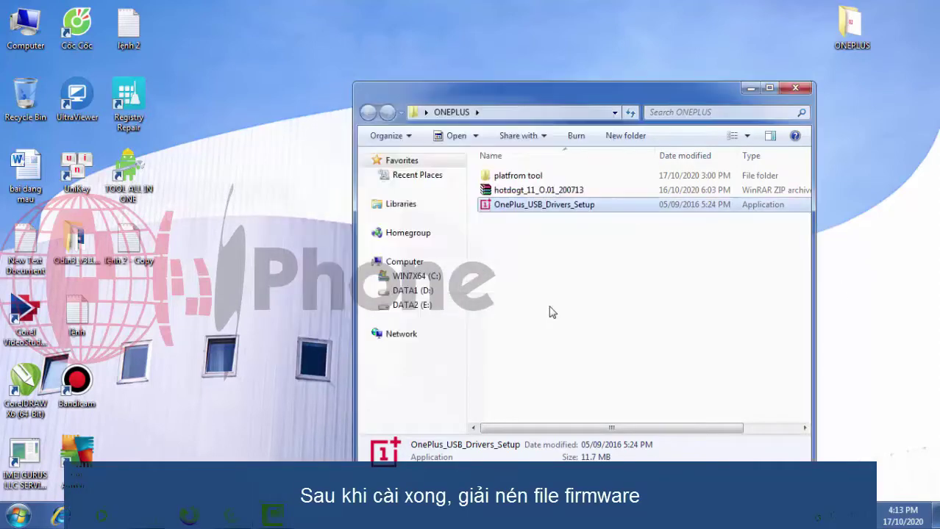
right_click(169, 161)
click(229, 201)
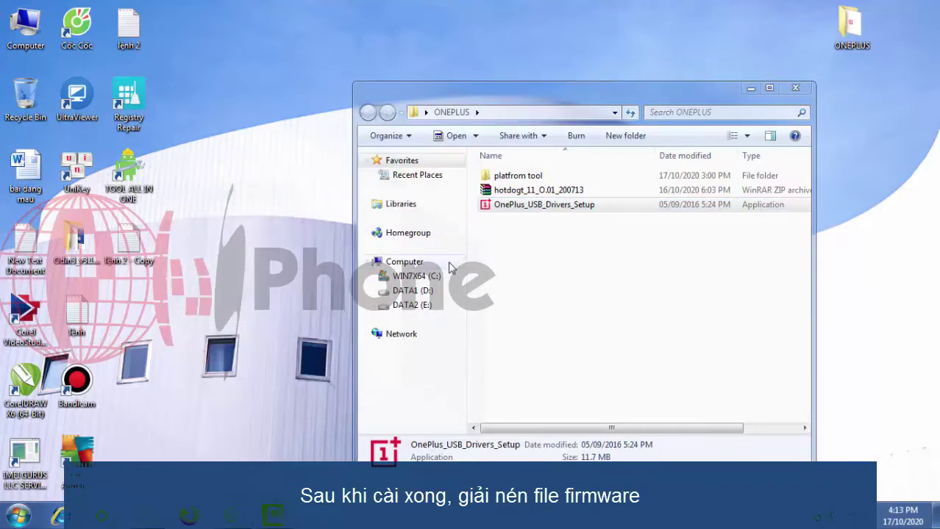
right_click(230, 117)
click(269, 158)
Step: Extract the firmware archive hotdogt_11_O.01_200713 directly into the ONEPLUS folder
click(497, 192)
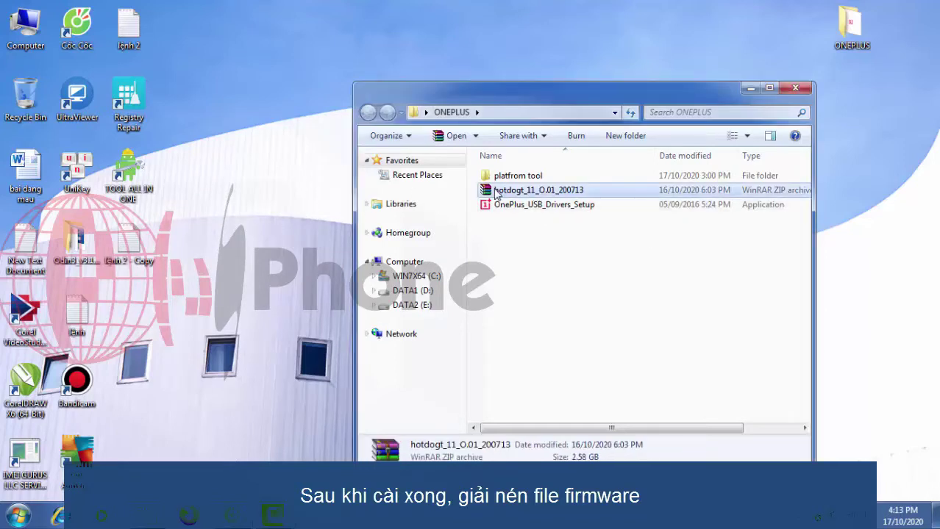
click(515, 176)
click(524, 192)
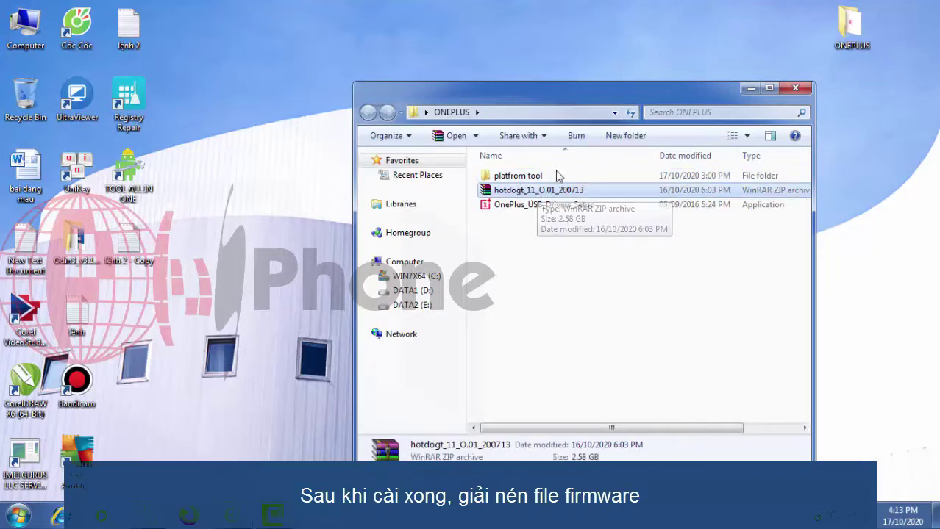
double_click(529, 192)
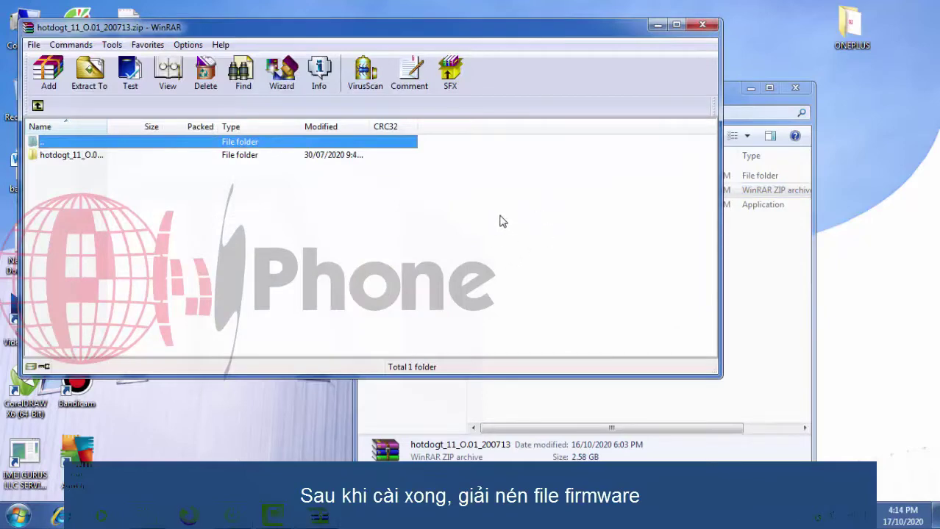
key(Escape)
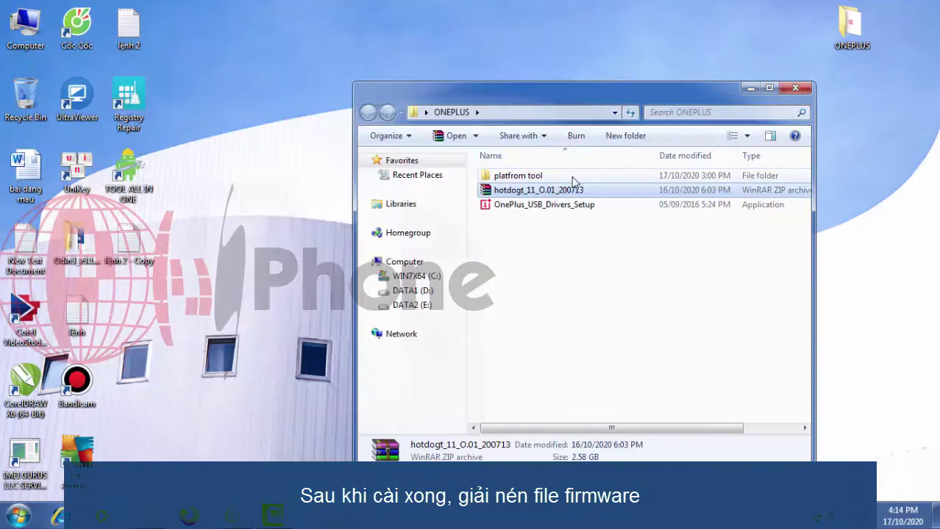
right_click(535, 193)
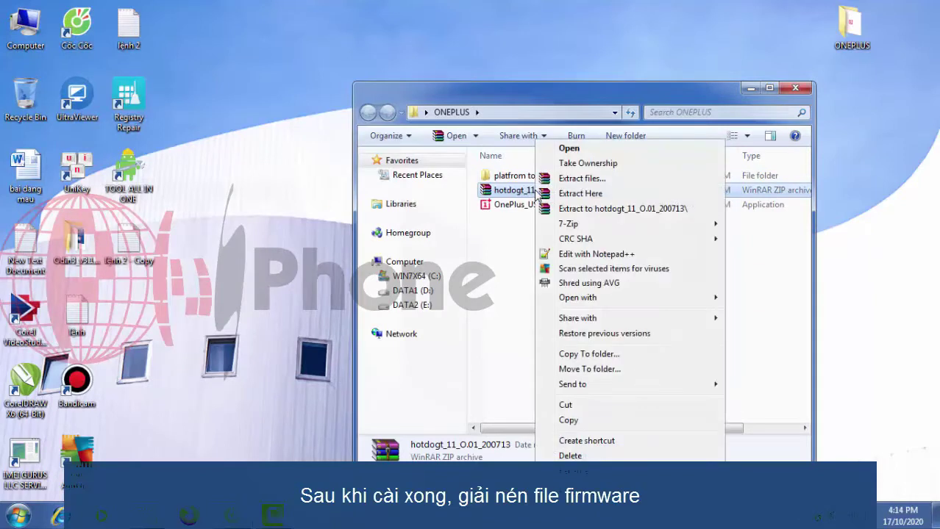
click(593, 195)
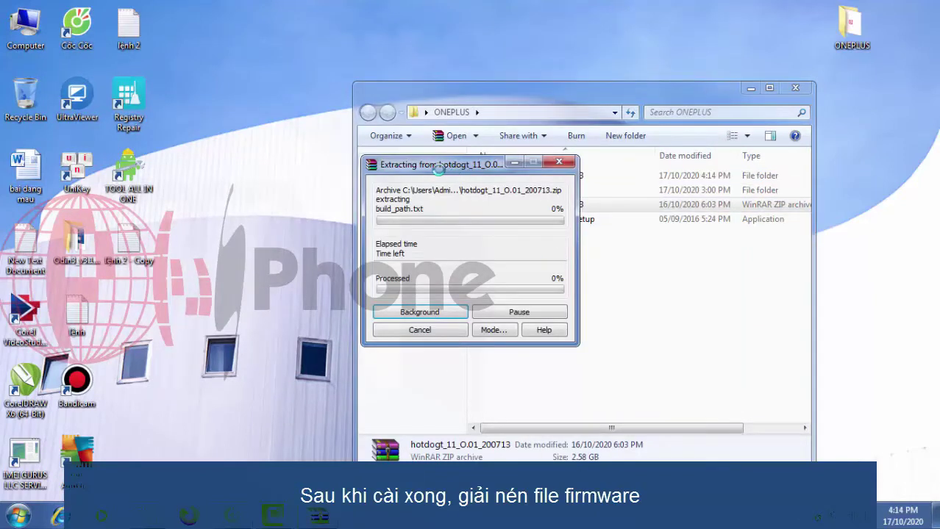
drag(436, 170, 439, 173)
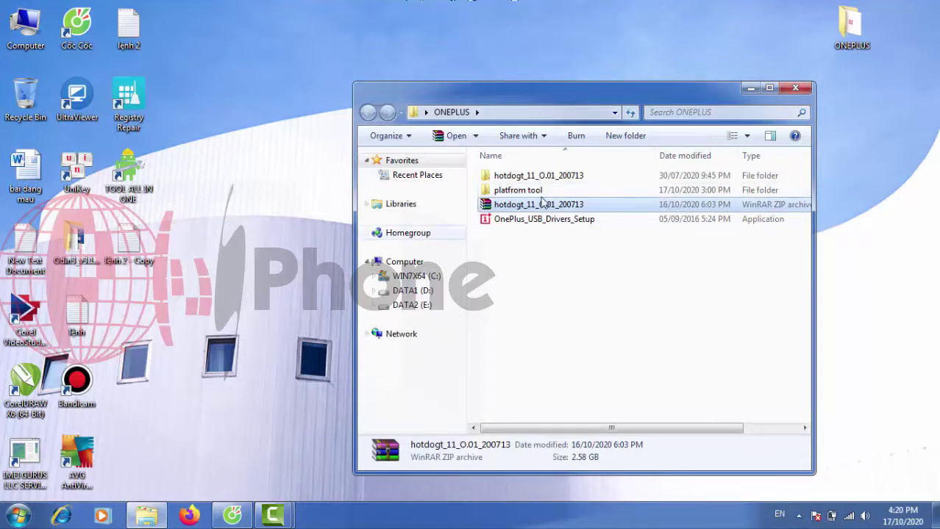
Step: Open a command window in the platfrom tool folder inside ONEPLUS
click(235, 199)
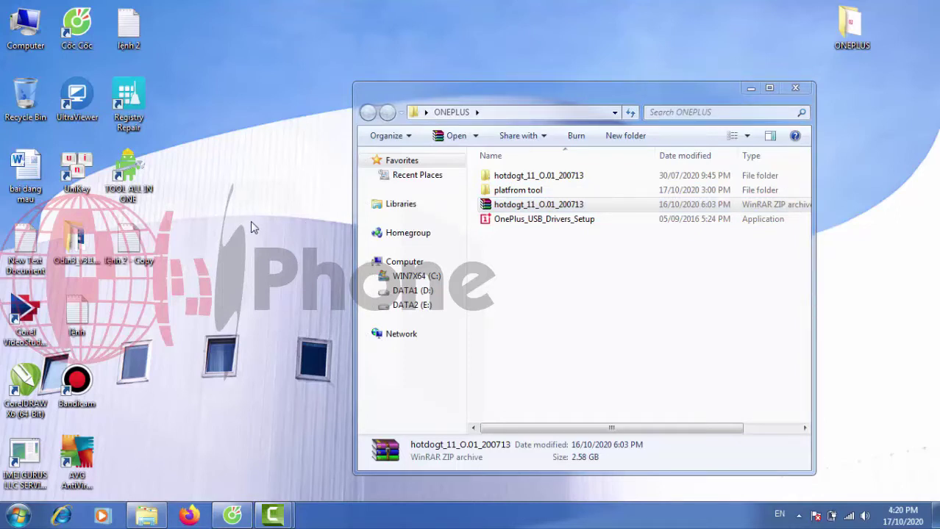
right_click(207, 126)
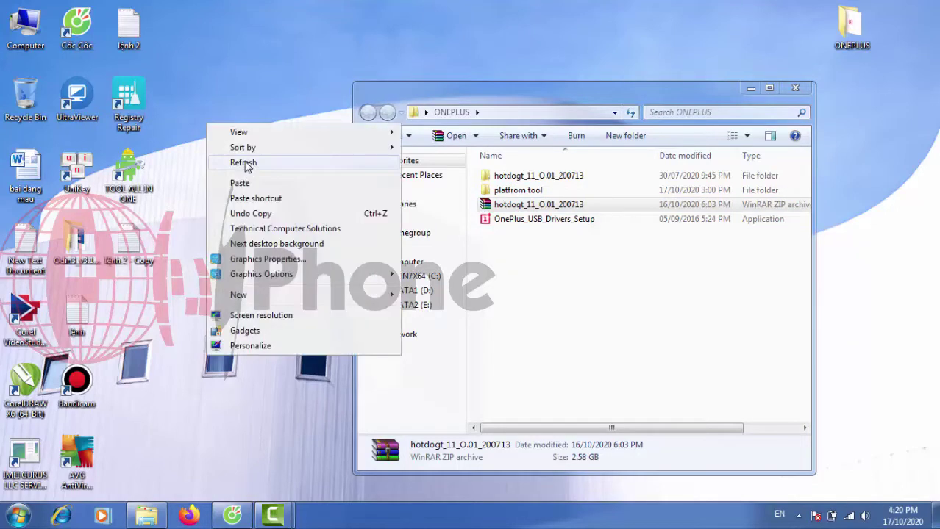
click(588, 206)
double_click(519, 190)
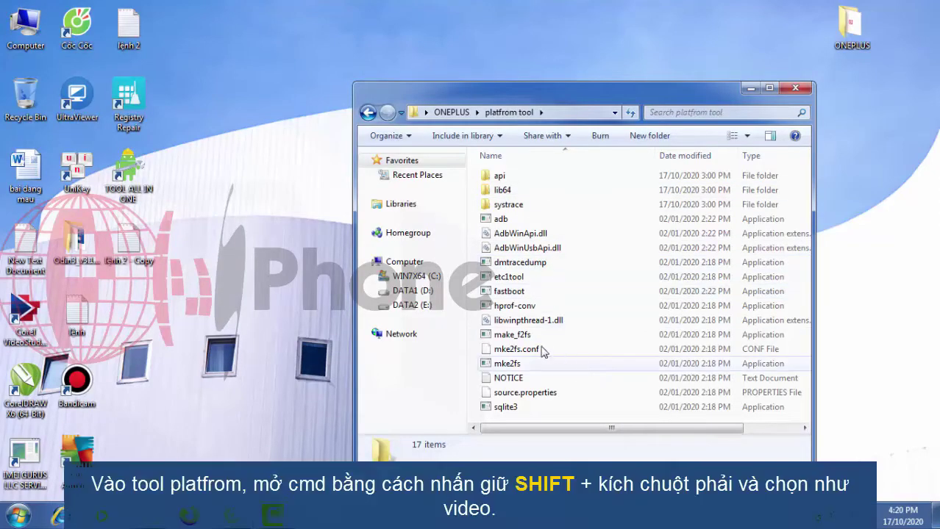
shift+right_click(471, 264)
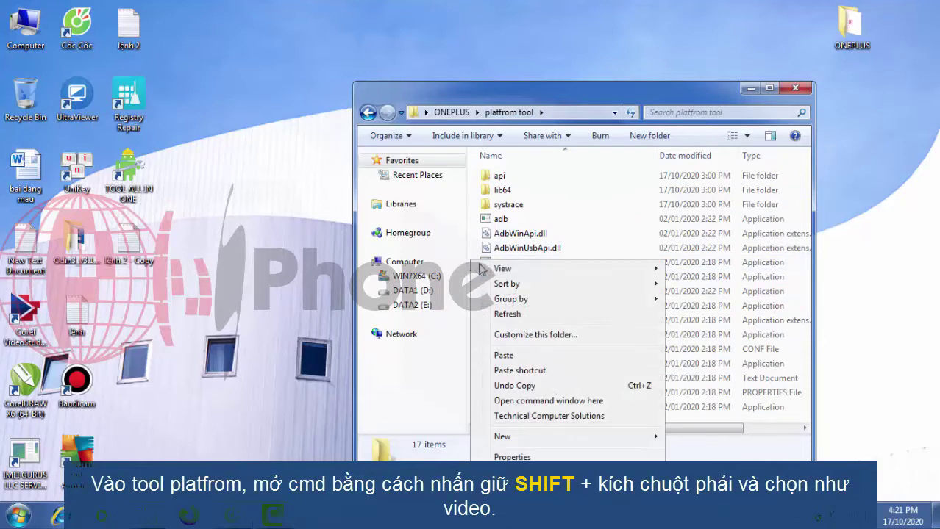
click(534, 403)
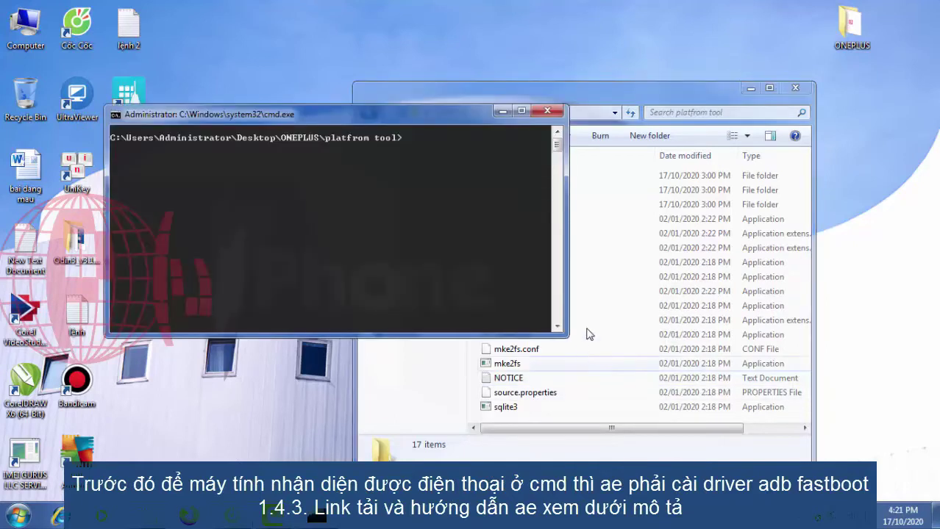
drag(304, 112, 431, 85)
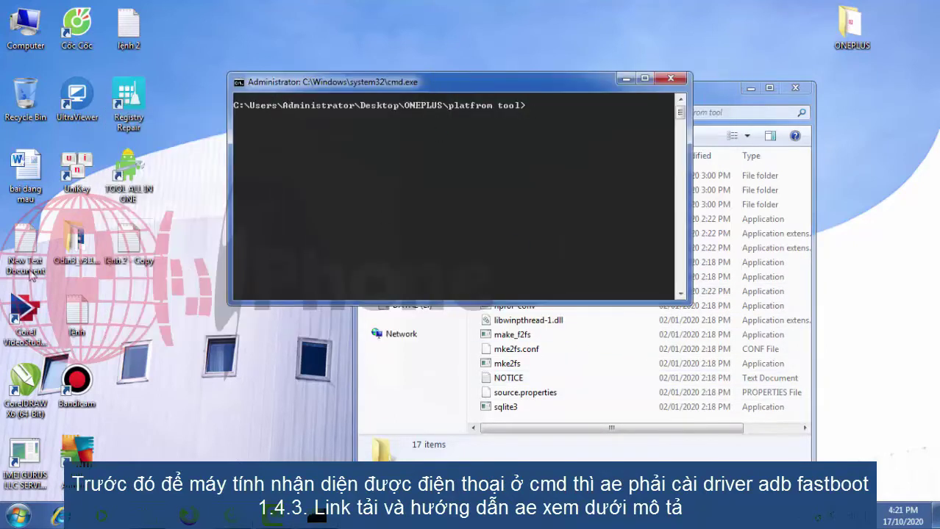
Step: Copy the command adb reboot edl from the text file lệnh 2 - Copy and run it in the command window
double_click(122, 247)
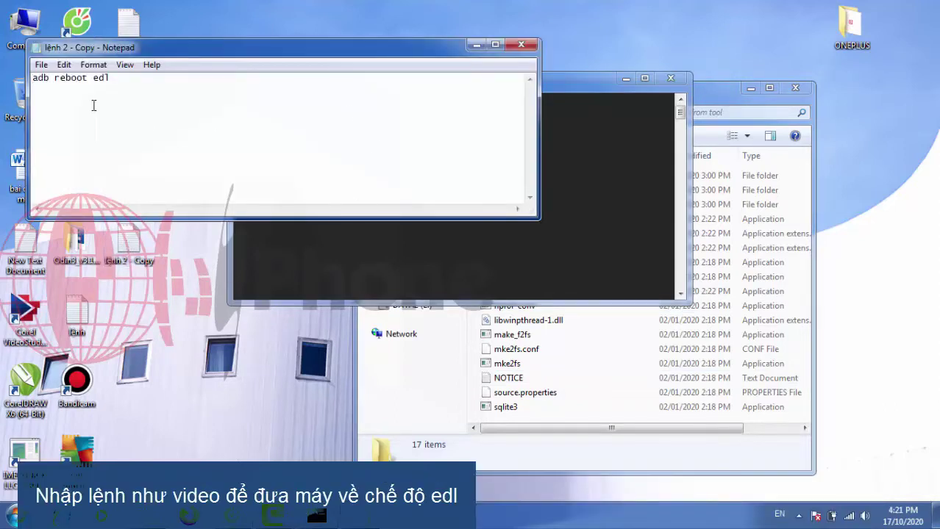
drag(112, 78, 32, 79)
right_click(59, 78)
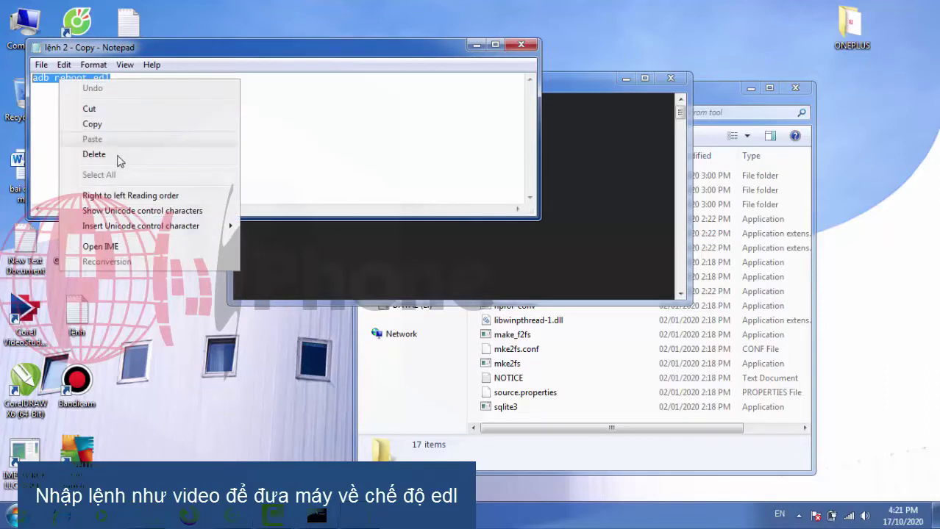
click(107, 124)
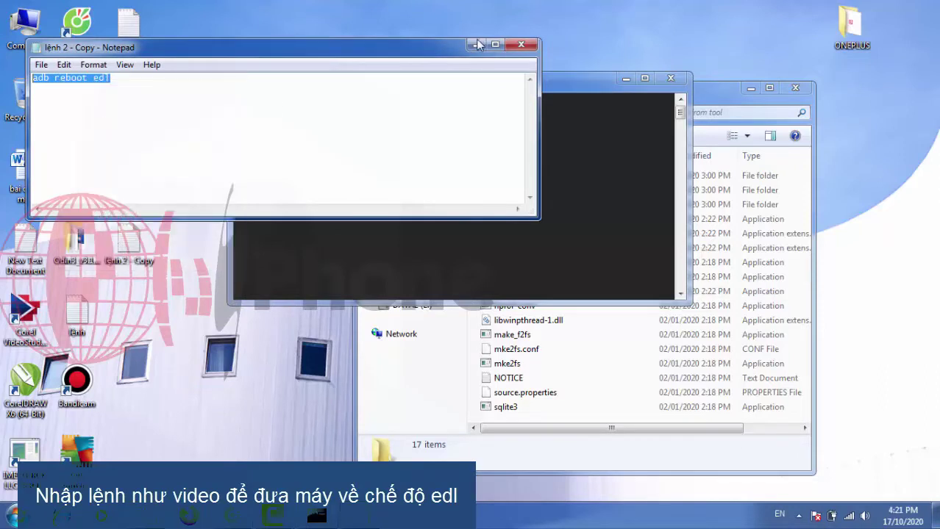
click(476, 45)
right_click(529, 104)
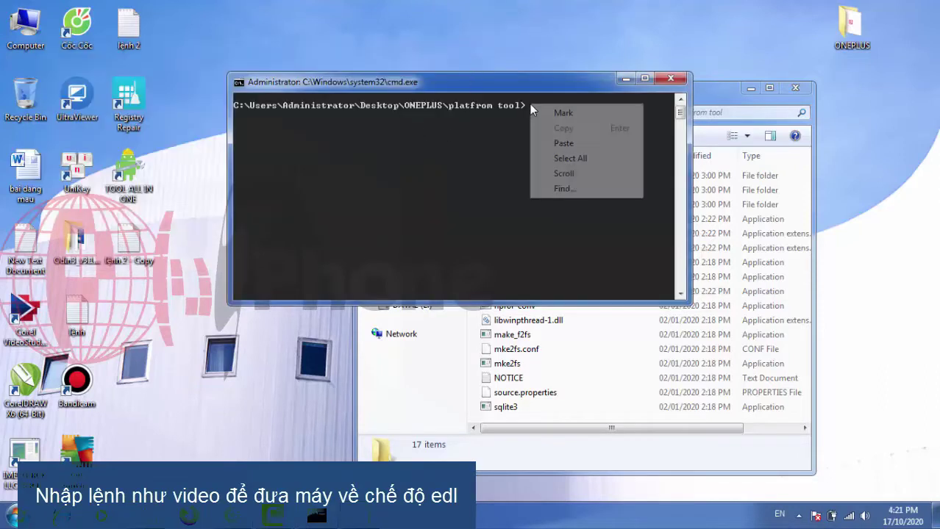
click(562, 141)
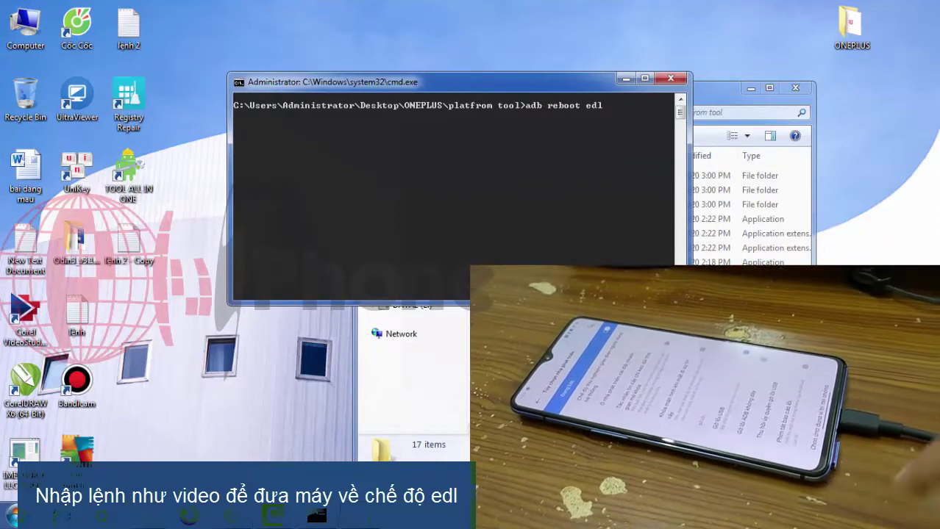
key(Return)
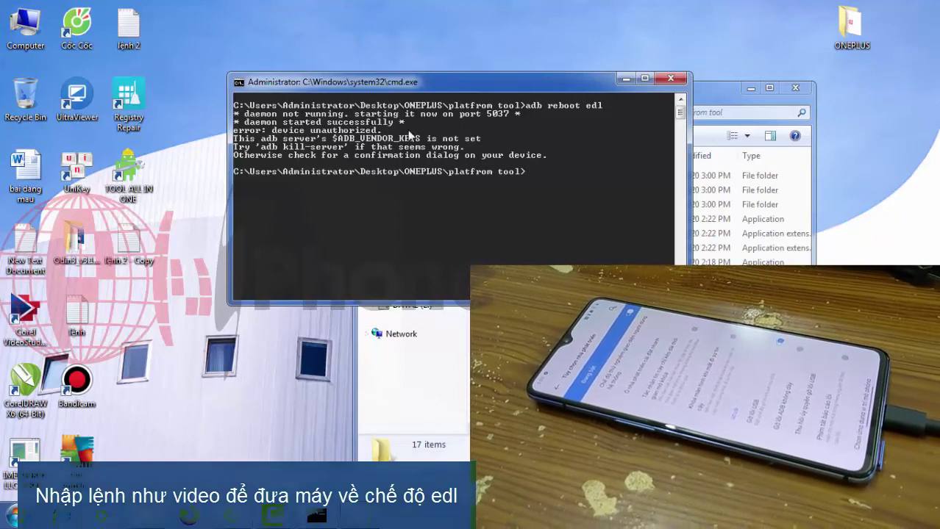
Step: Run the copied command adb reboot edl again in the command window, and close the window
right_click(534, 172)
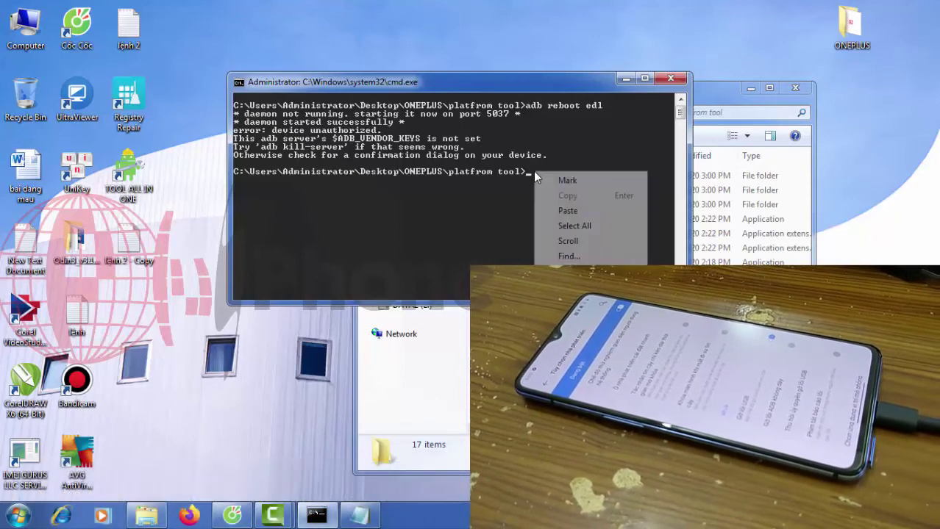
click(588, 213)
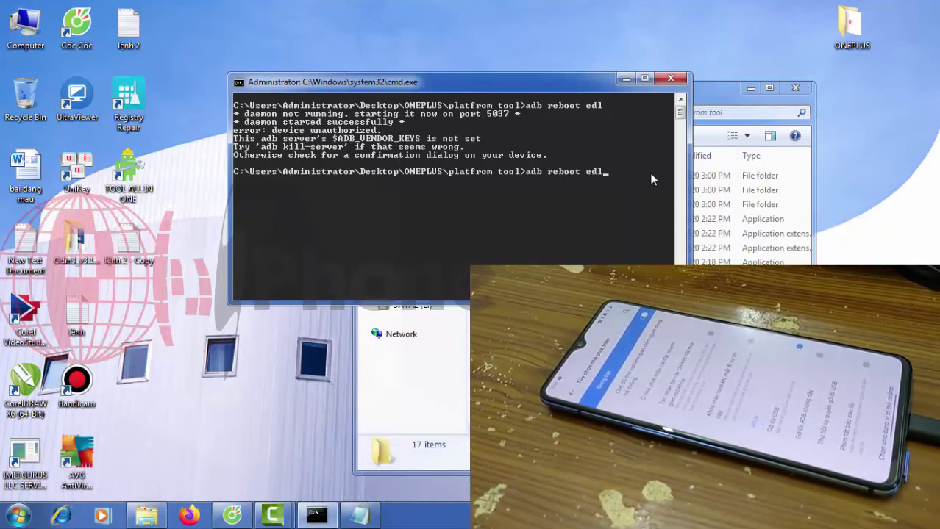
key(Return)
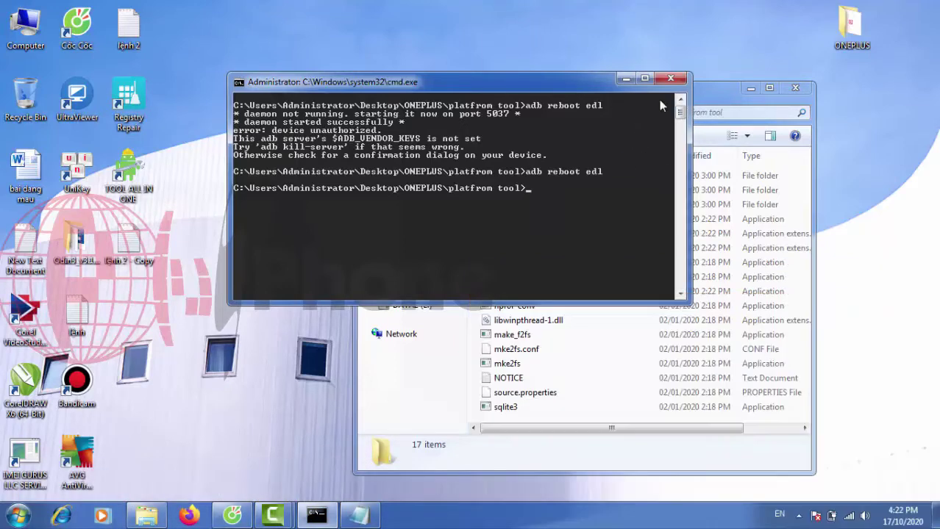
click(670, 79)
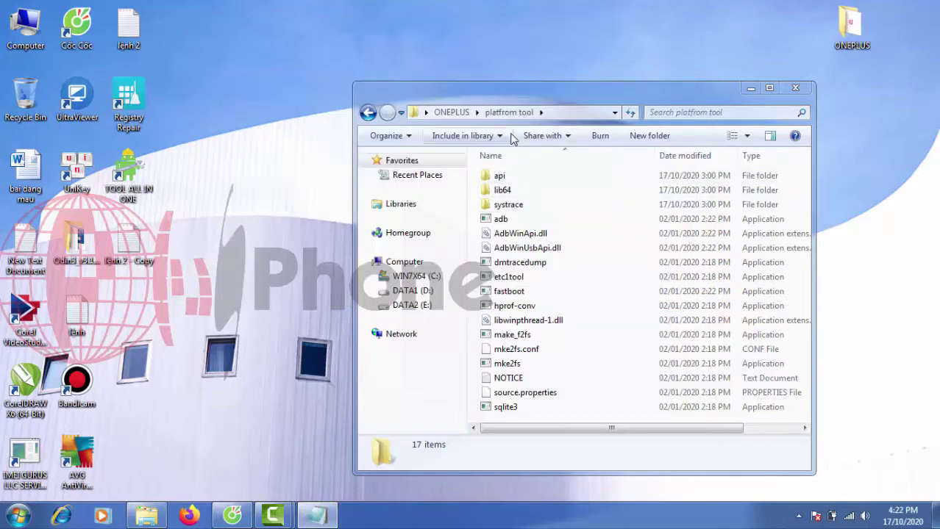
Step: Launch MsmDownloadTool V4.0 from the extracted hotdogt_11_O.01_200713 folder inside ONEPLUS
key(BackSpace)
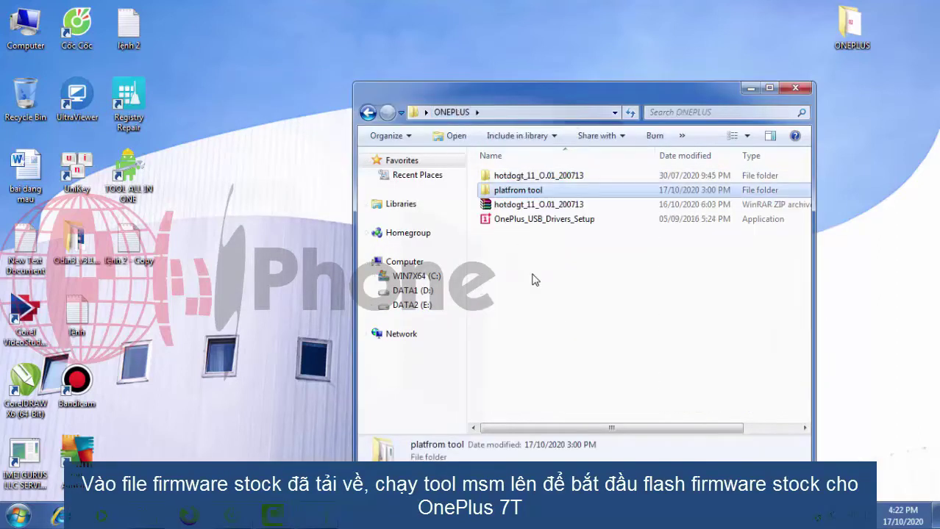
click(514, 176)
double_click(513, 179)
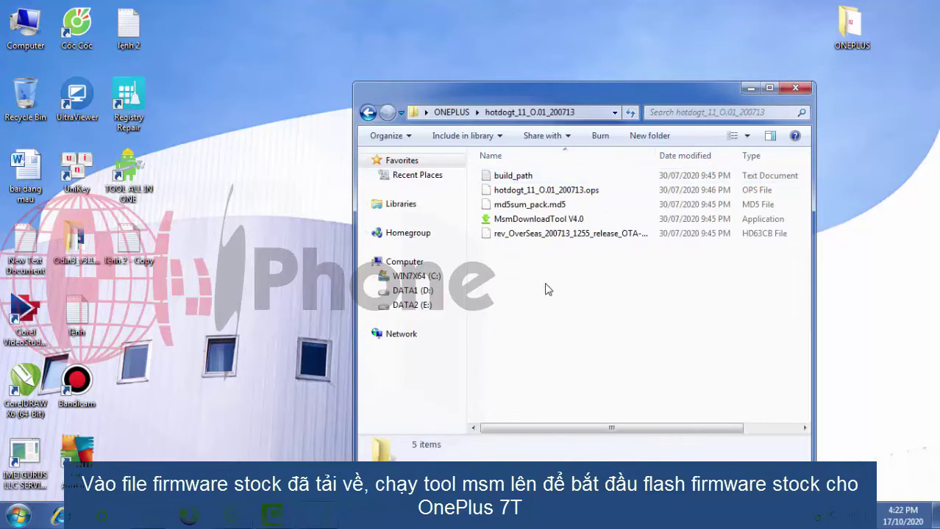
click(534, 222)
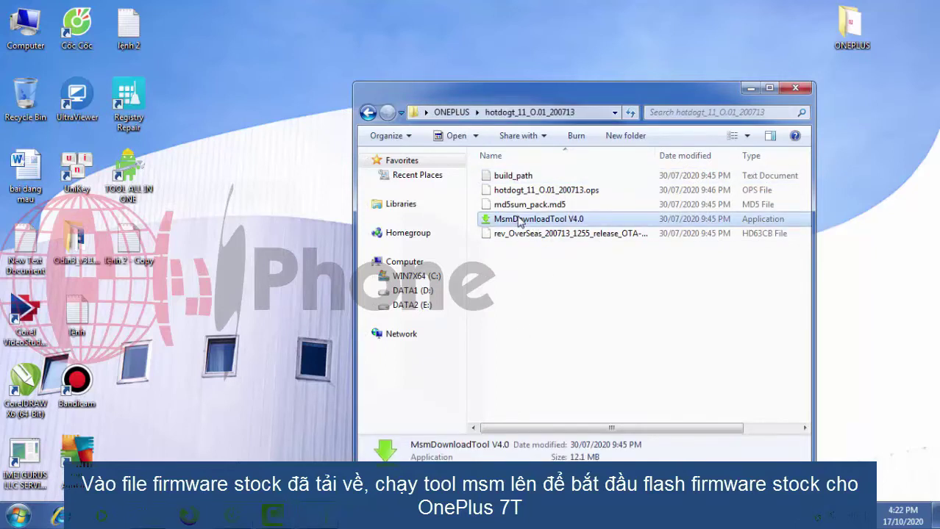
right_click(517, 221)
click(579, 103)
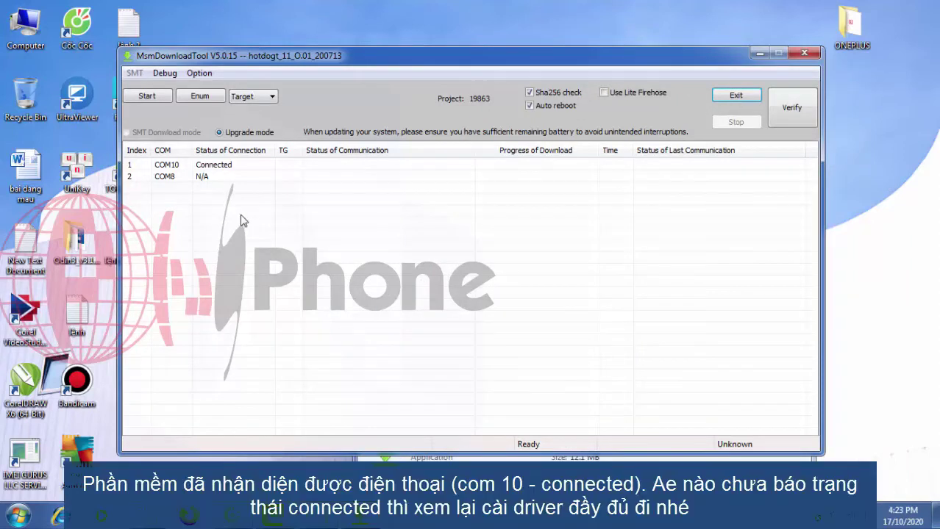
Step: Start flashing the phone connected on COM10 with the Sha256 check disabled and TMO chosen as the target
click(171, 167)
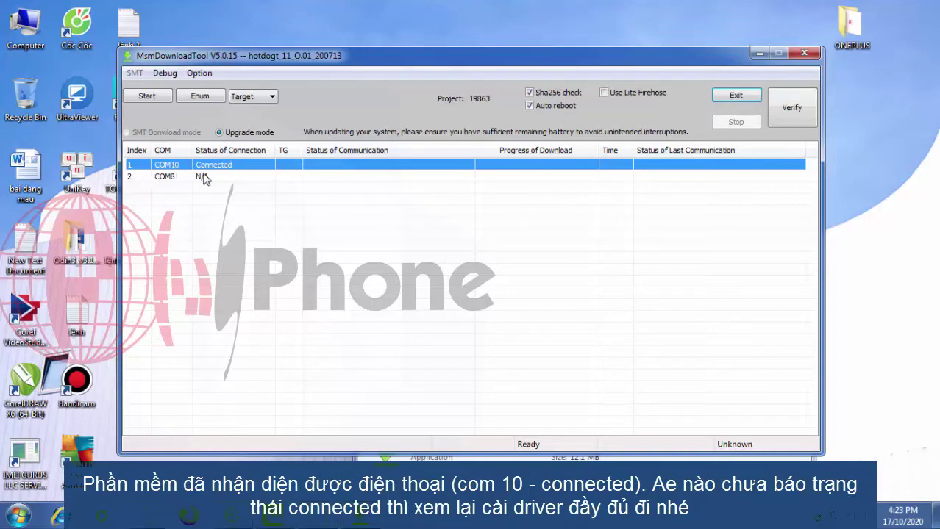
click(392, 293)
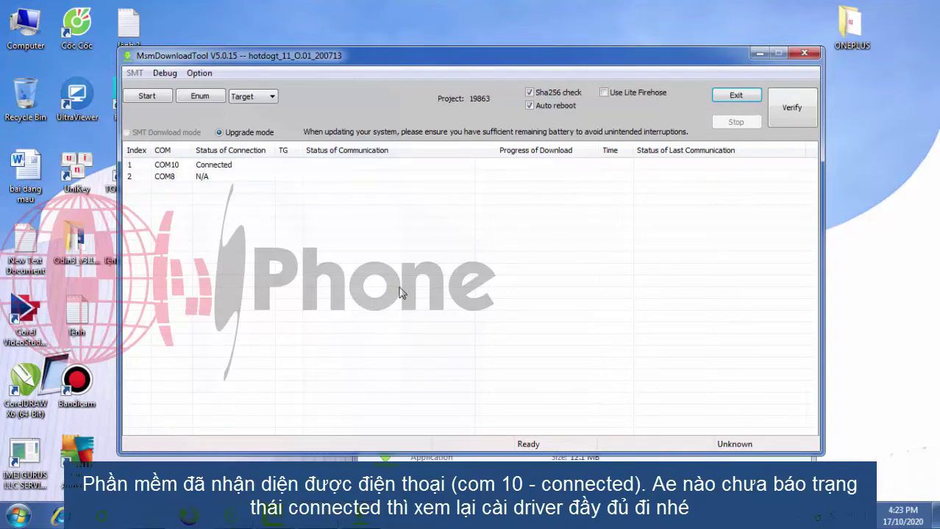
click(530, 93)
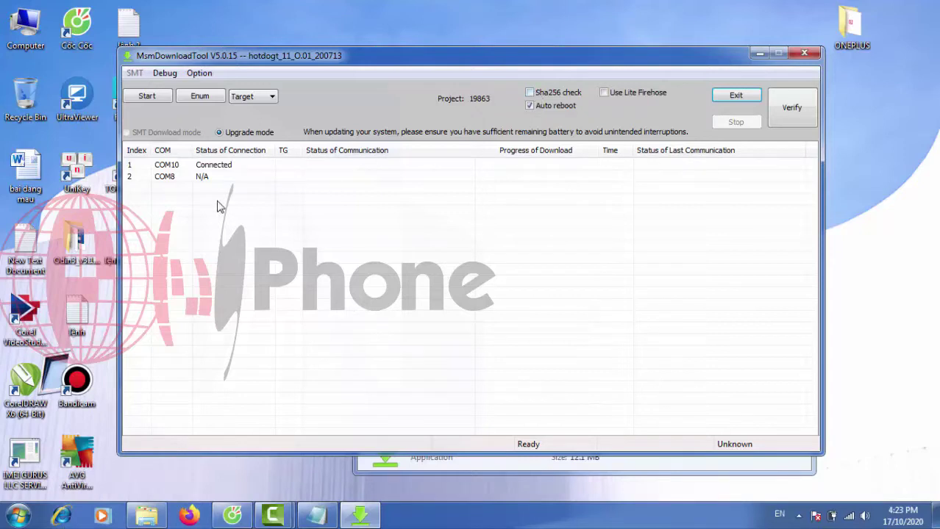
click(251, 97)
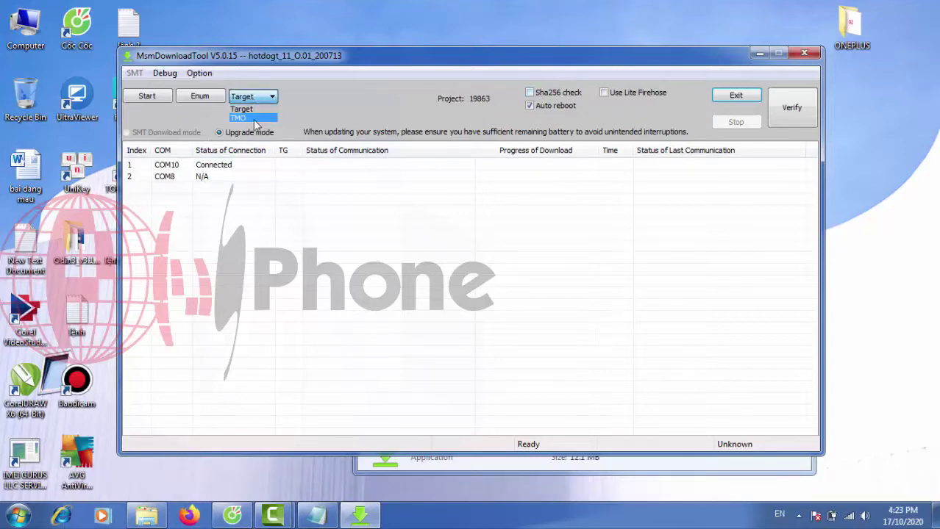
click(251, 120)
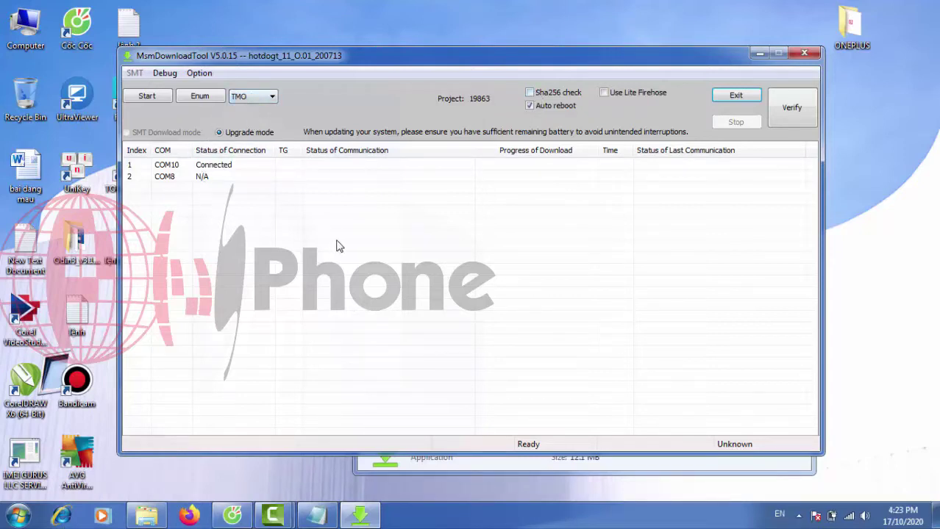
click(149, 98)
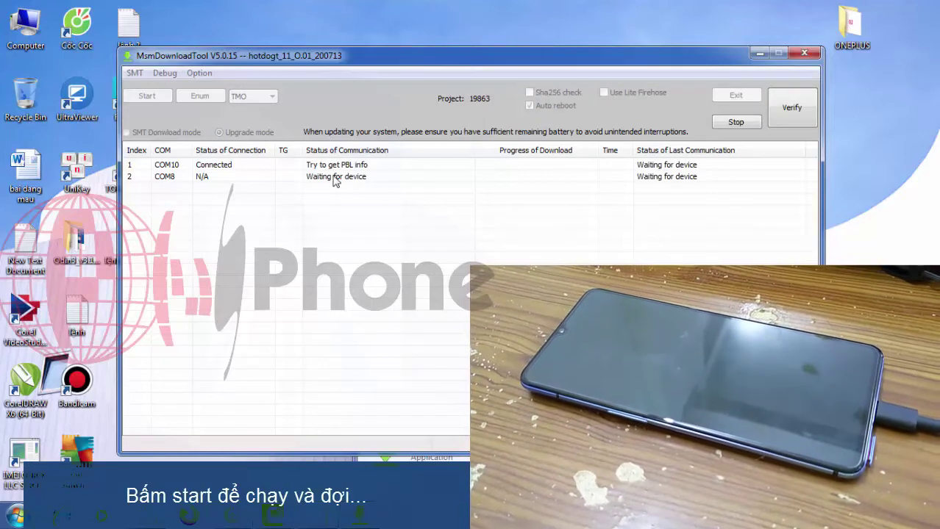